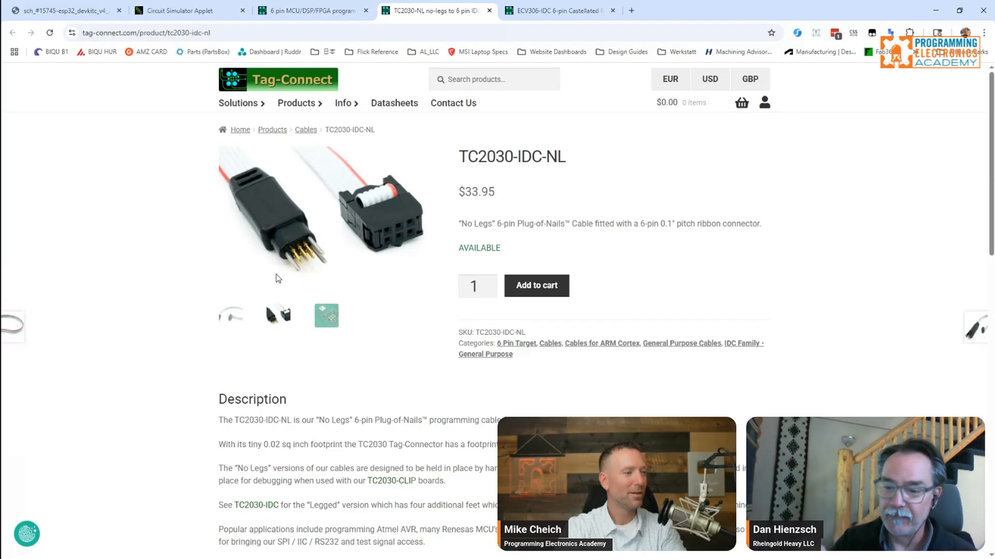
# Switch the browser to the ECV3-06-IDC castellated board-edge connector page
pyautogui.hotkey('ctrl', 'Tab')
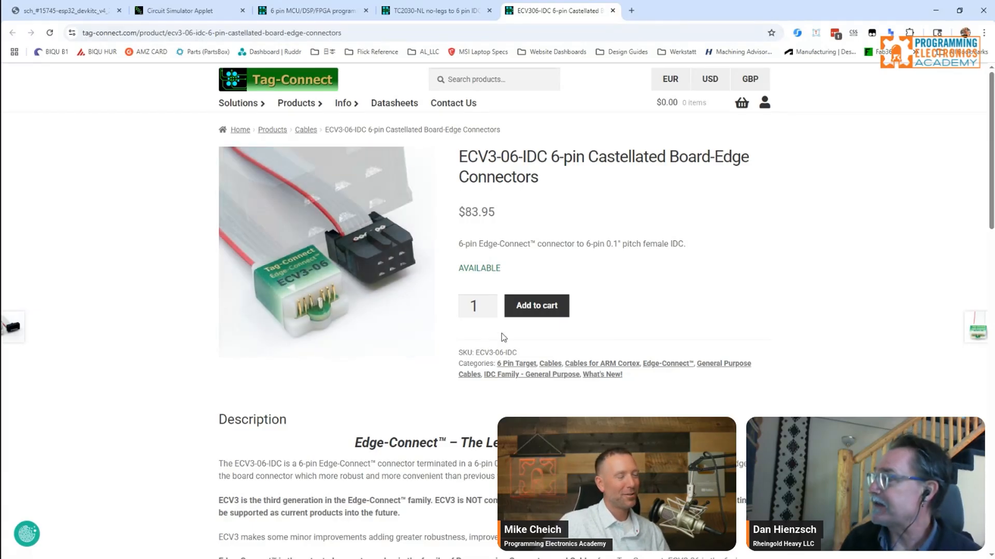
# Return to the TC2030-IDC-NL No Legs programming cable browser tab
pyautogui.click(408, 6)
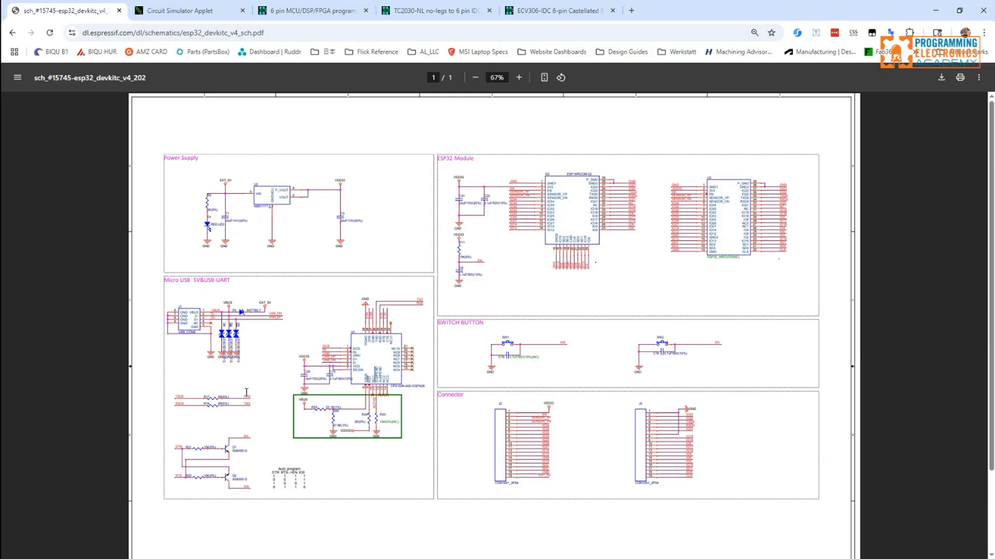
pyautogui.scroll(3, 246, 393)
pyautogui.scroll(2, 218, 389)
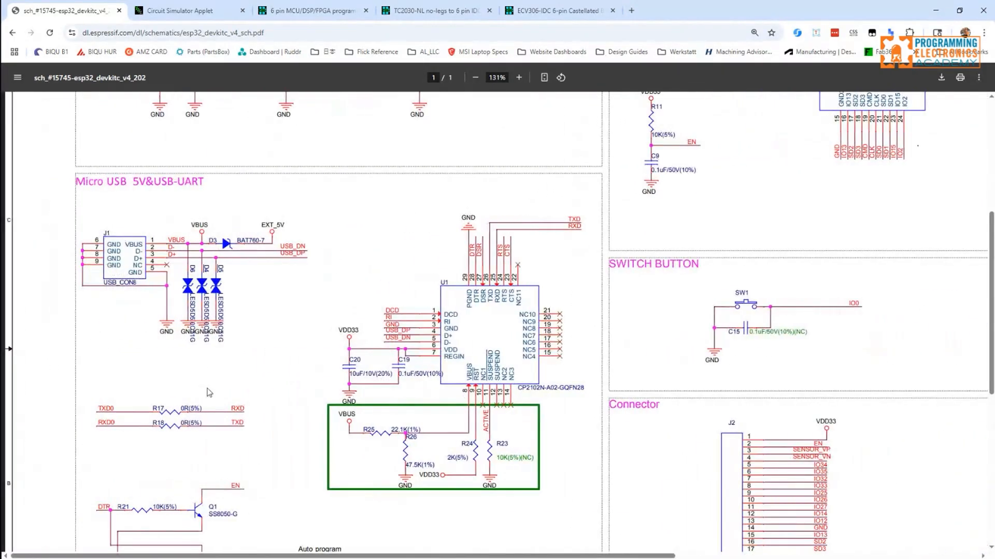
pyautogui.scroll(-2, 209, 393)
pyautogui.scroll(-1, 304, 383)
pyautogui.scroll(1, 304, 384)
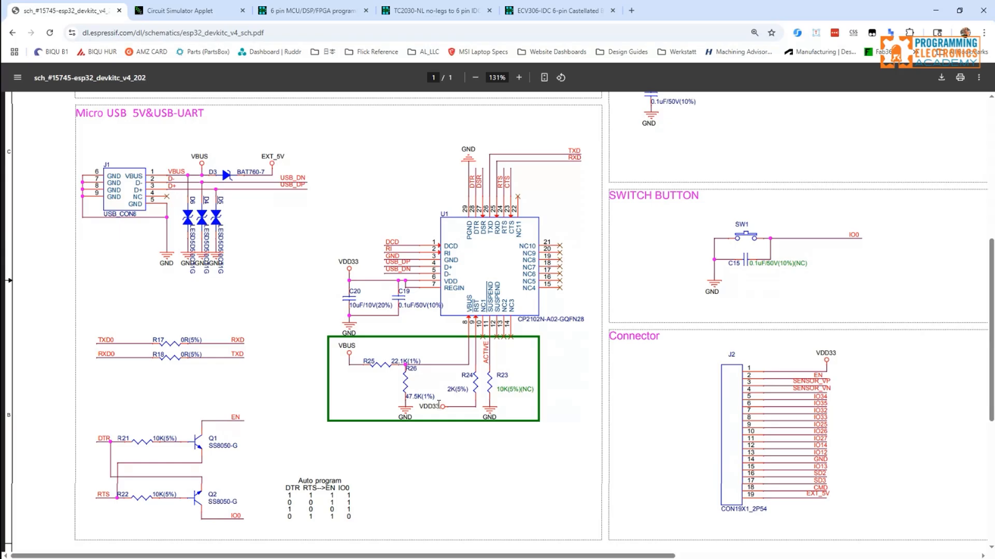
# Go back to the ESP32-DevKitC V4 user guide from the schematic PDF
pyautogui.click(13, 34)
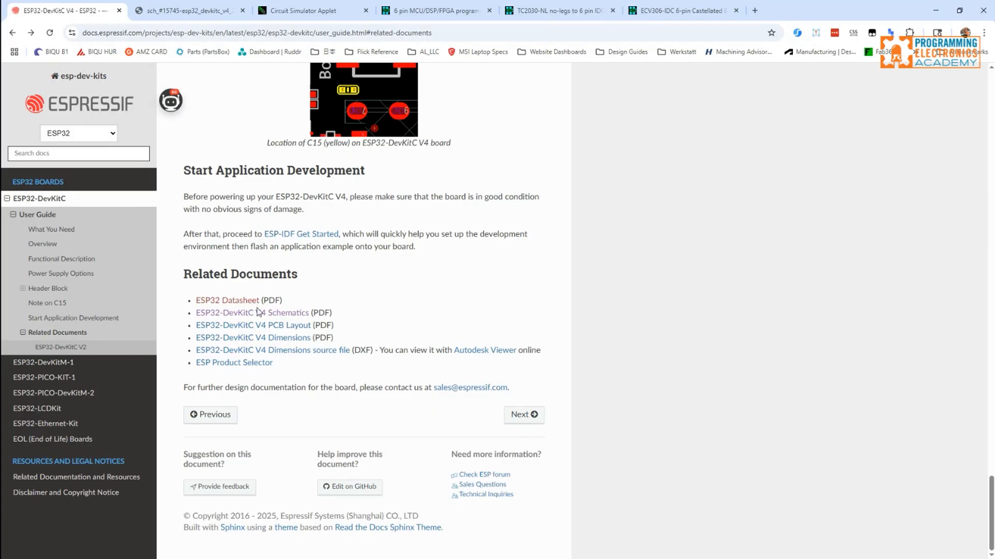
pyautogui.scroll(5, 358, 272)
pyautogui.scroll(5, 358, 272)
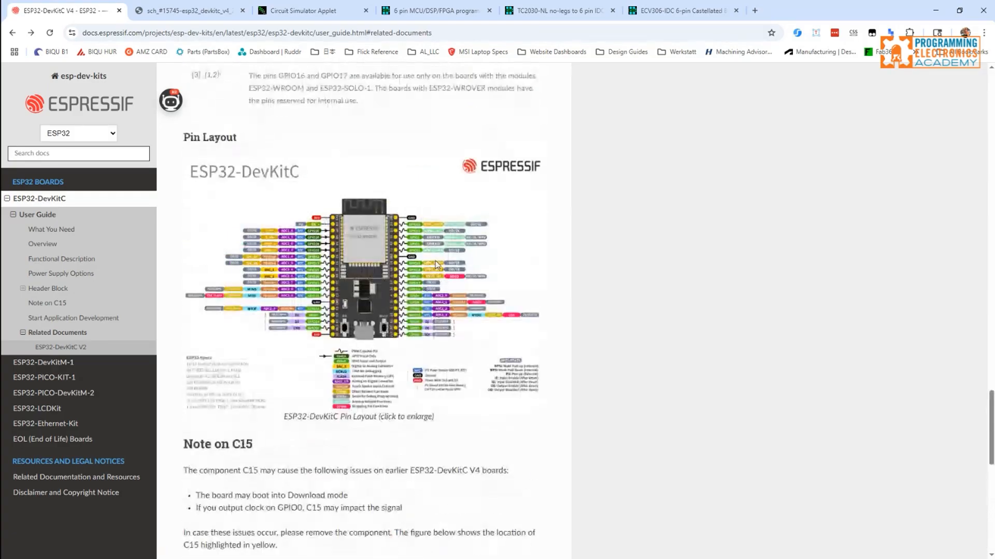
pyautogui.scroll(5, 436, 266)
pyautogui.scroll(5, 436, 265)
pyautogui.scroll(5, 435, 259)
pyautogui.scroll(5, 434, 259)
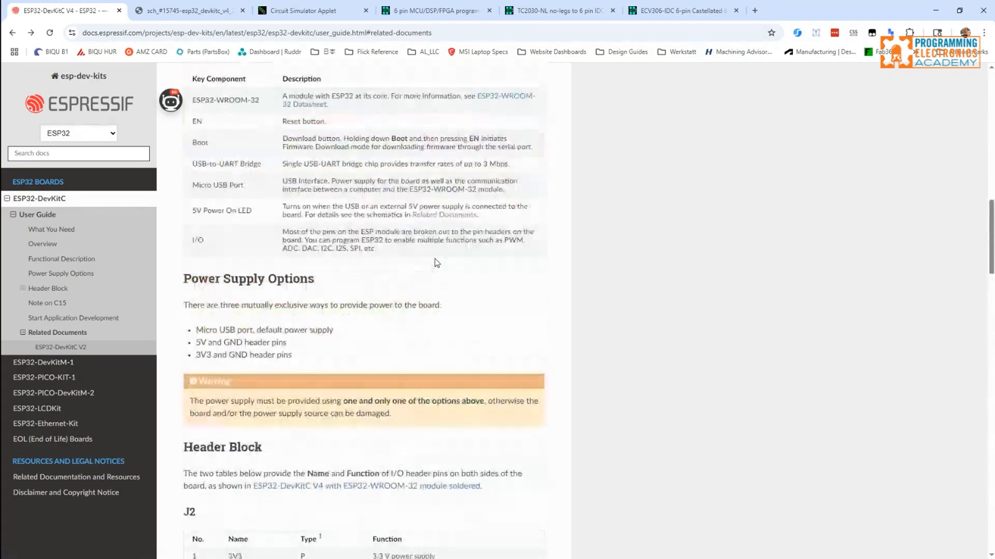
pyautogui.scroll(3, 435, 259)
pyautogui.scroll(-5, 434, 259)
pyautogui.scroll(-5, 434, 258)
pyautogui.scroll(-5, 435, 259)
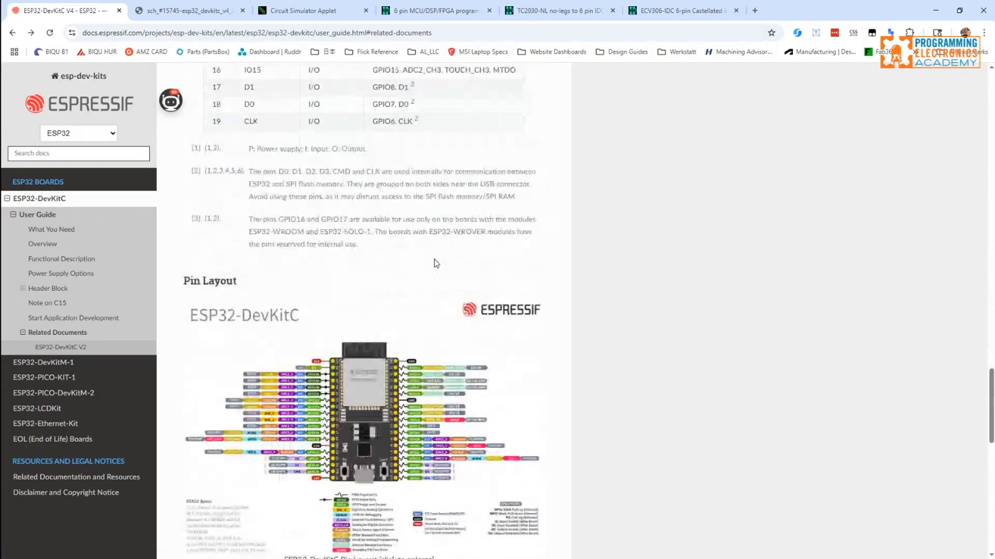
pyautogui.scroll(-5, 434, 259)
pyautogui.scroll(-5, 435, 262)
pyautogui.scroll(-2, 435, 259)
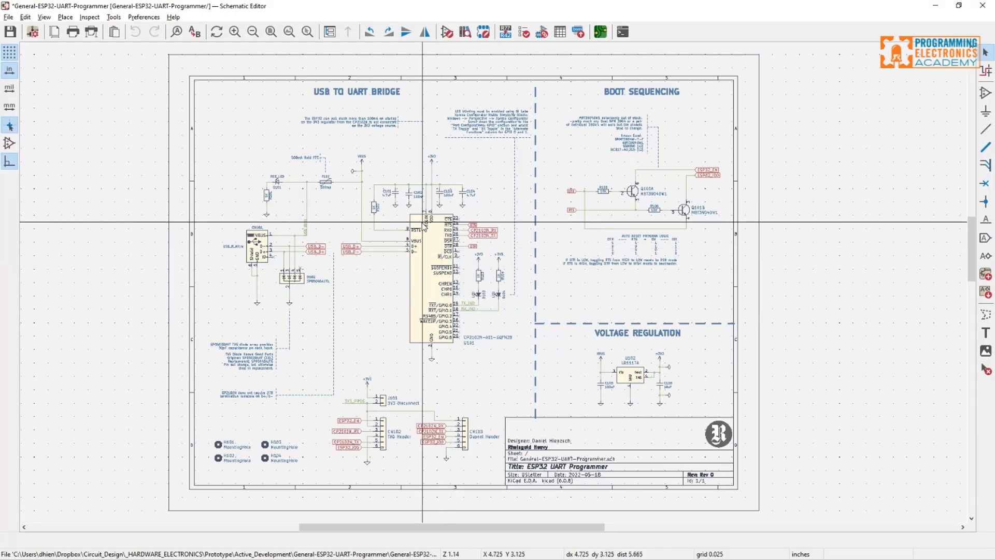
pyautogui.scroll(3, 451, 219)
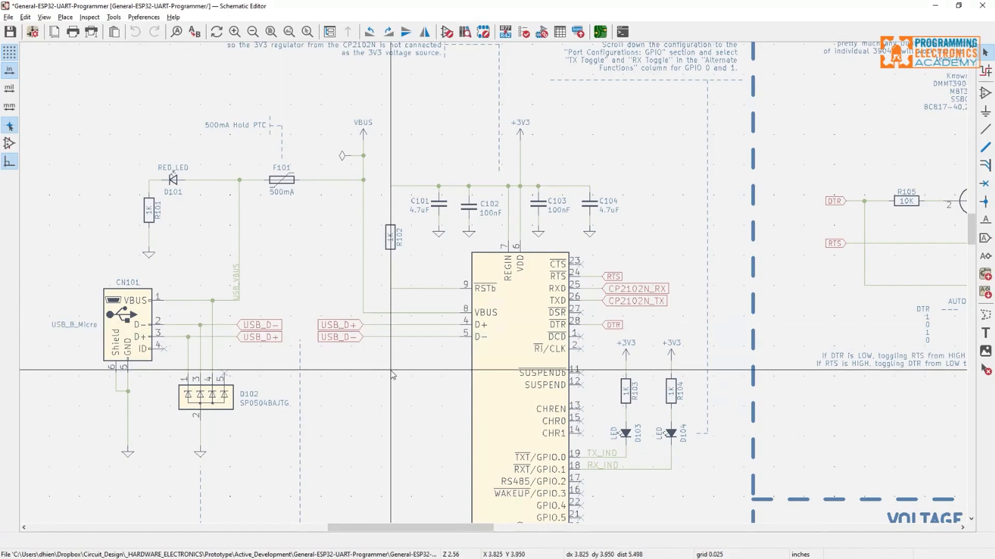
pyautogui.scroll(-3, 326, 311)
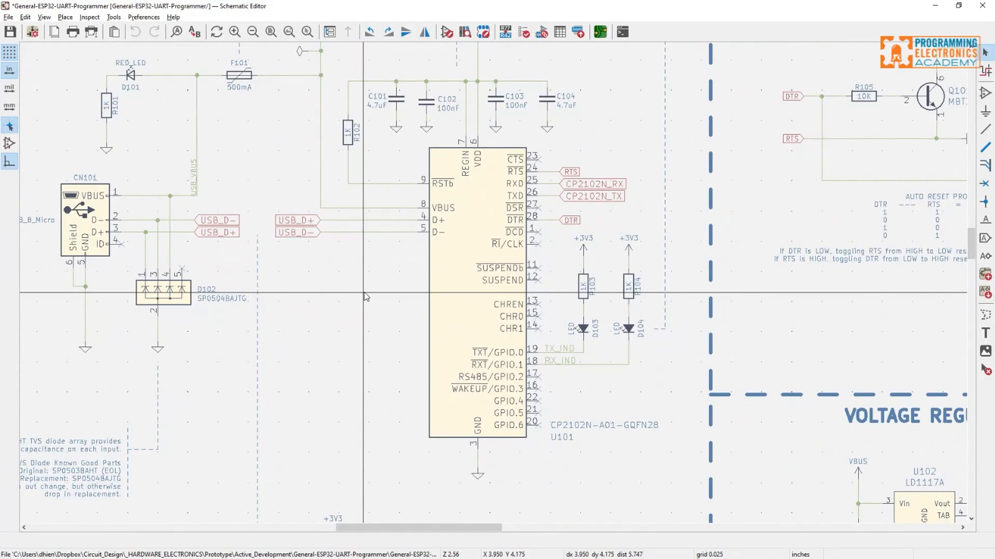
pyautogui.click(452, 257)
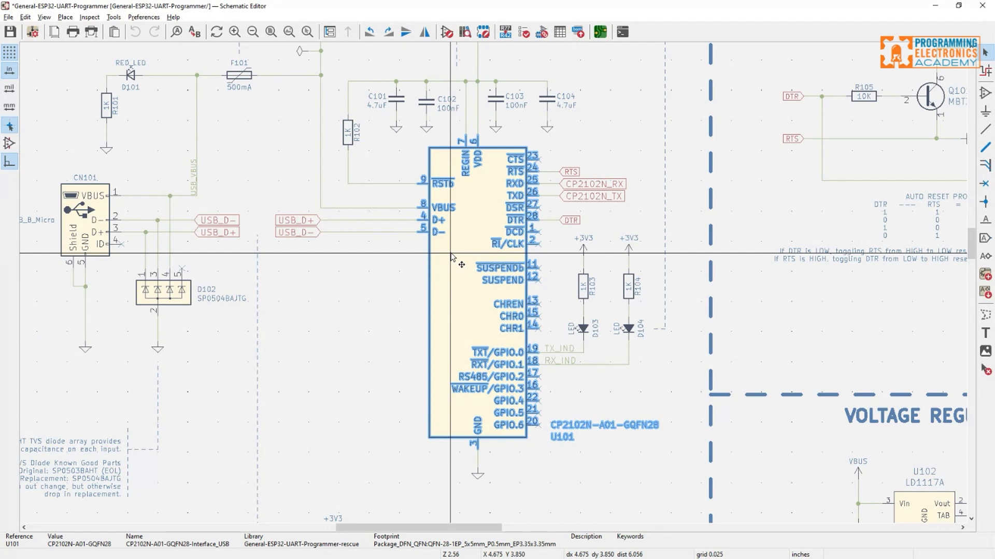
pyautogui.scroll(-2, 452, 257)
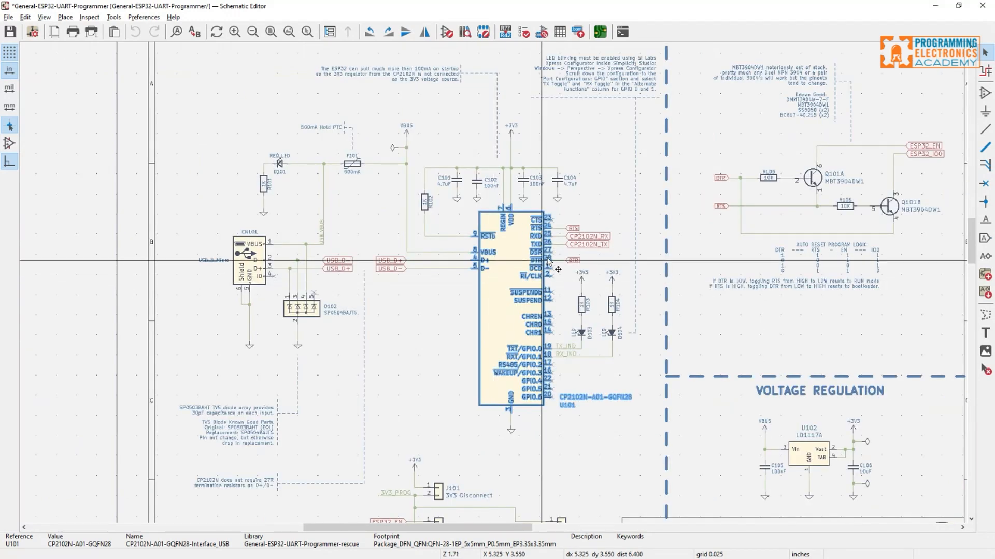
pyautogui.click(609, 260)
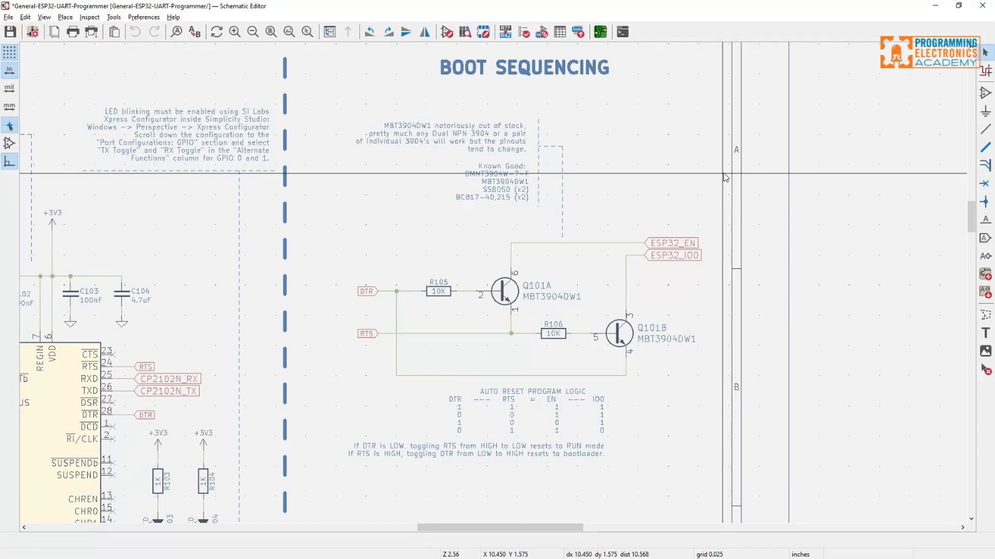
pyautogui.hotkey('ctrl', 's')
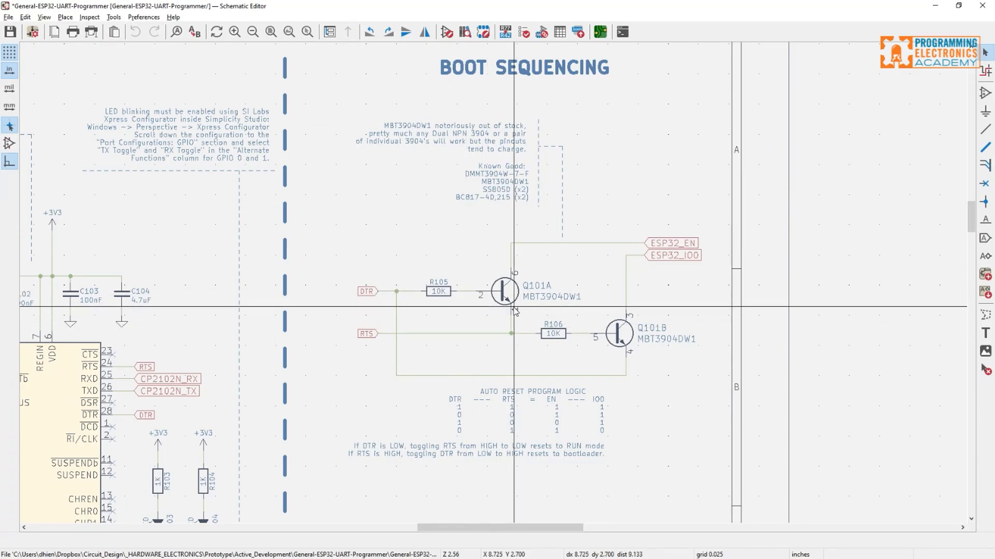
# Select the Q101A boot transistor to view its value and footprint details
pyautogui.click(511, 291)
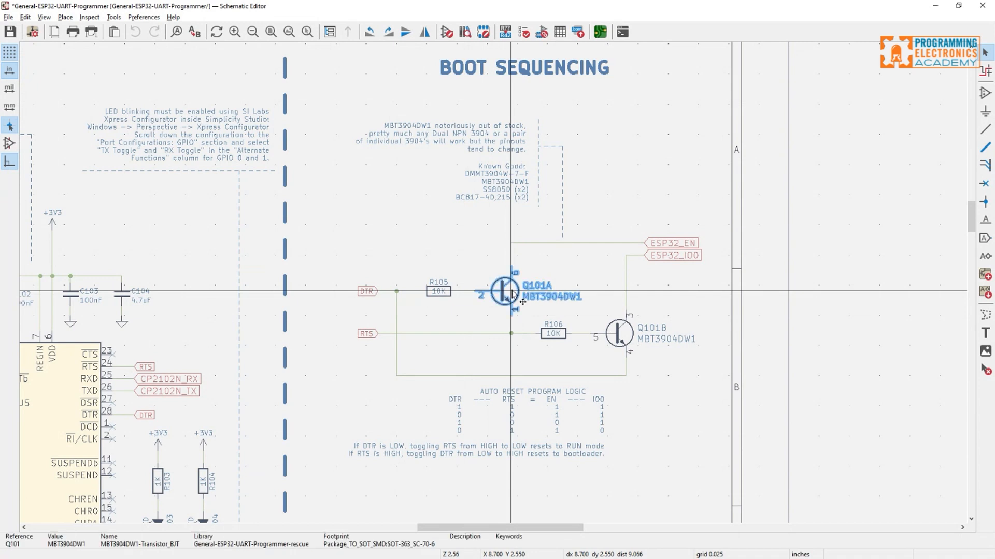
pyautogui.click(476, 267)
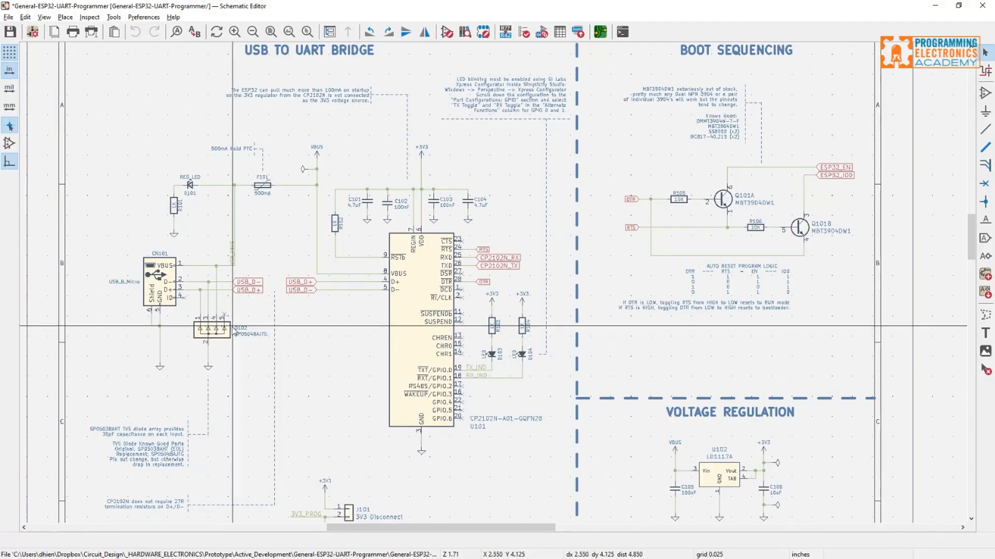
pyautogui.scroll(5, 225, 325)
pyautogui.click(490, 272)
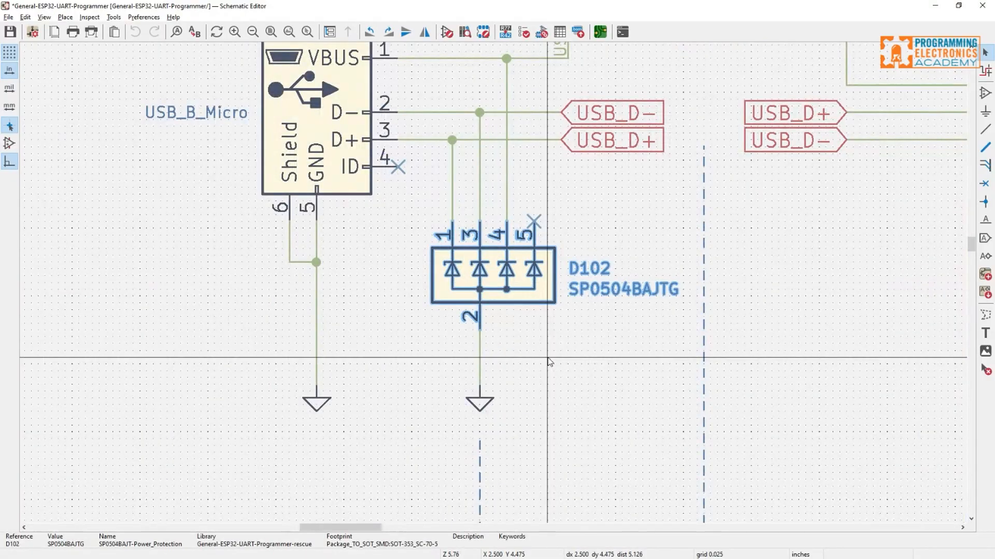
pyautogui.scroll(3, 711, 315)
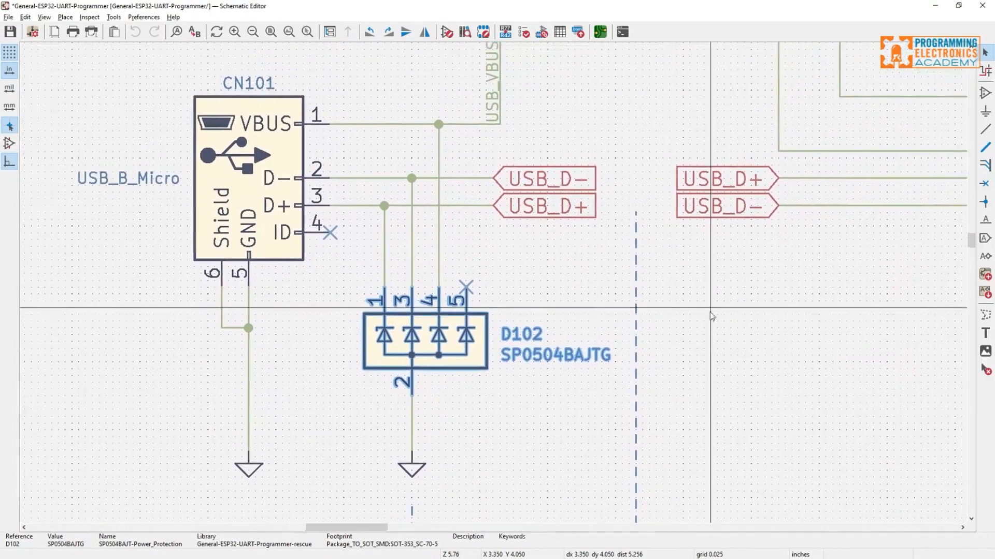
pyautogui.scroll(3, 710, 315)
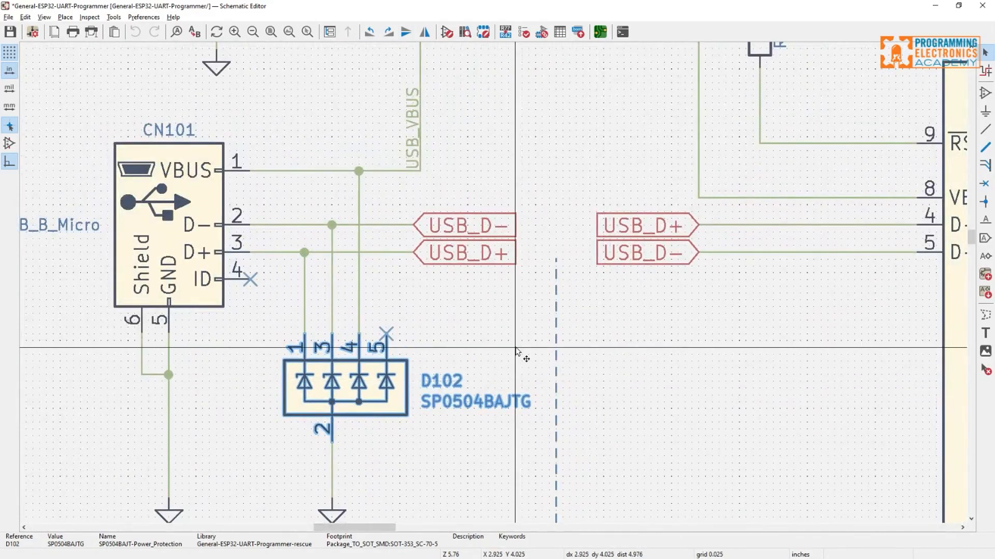
pyautogui.press('Escape')
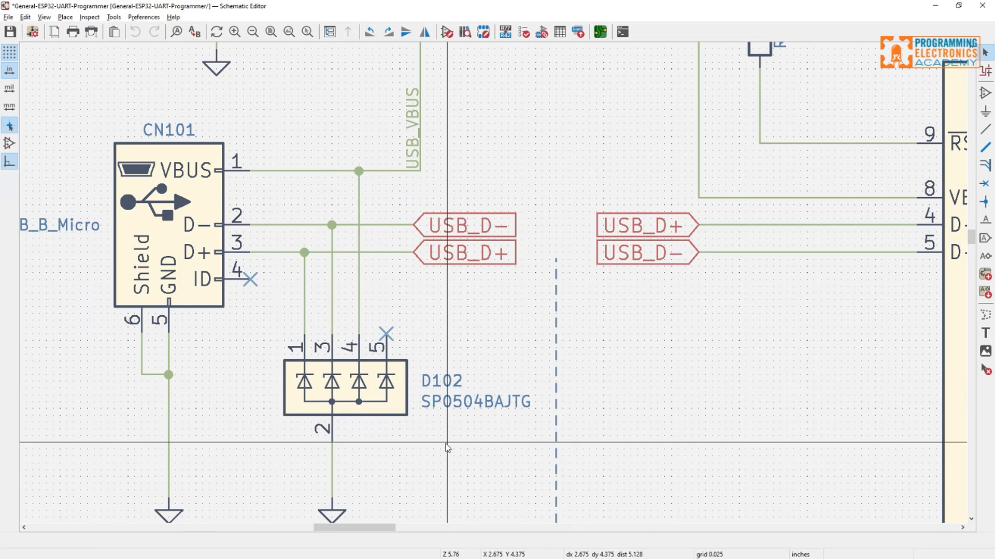
pyautogui.hotkey('ctrl', 's')
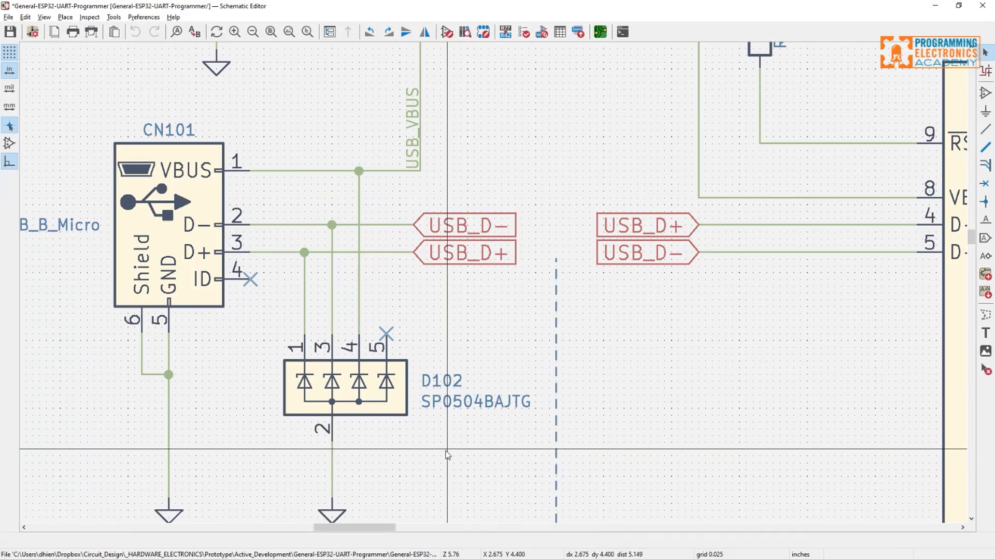
pyautogui.click(363, 390)
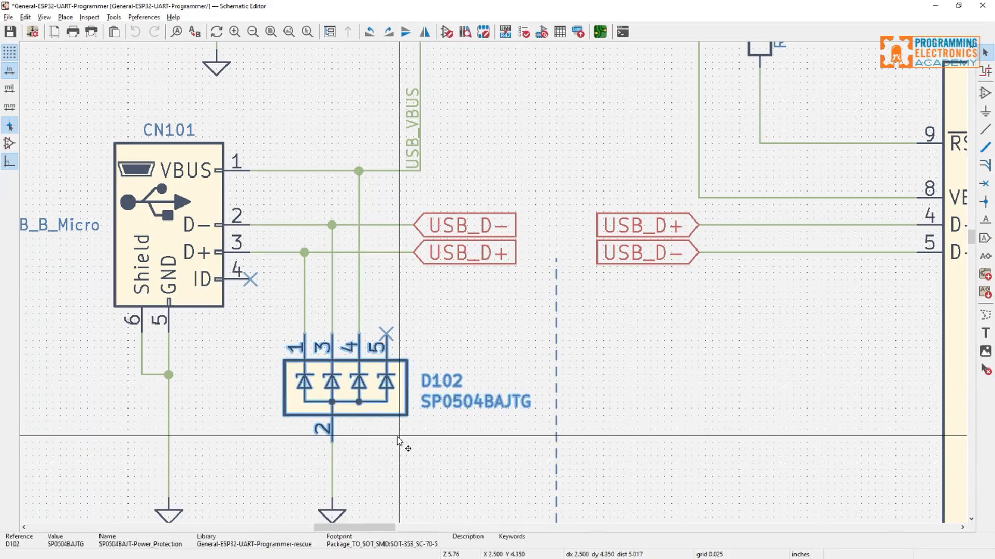
pyautogui.click(423, 459)
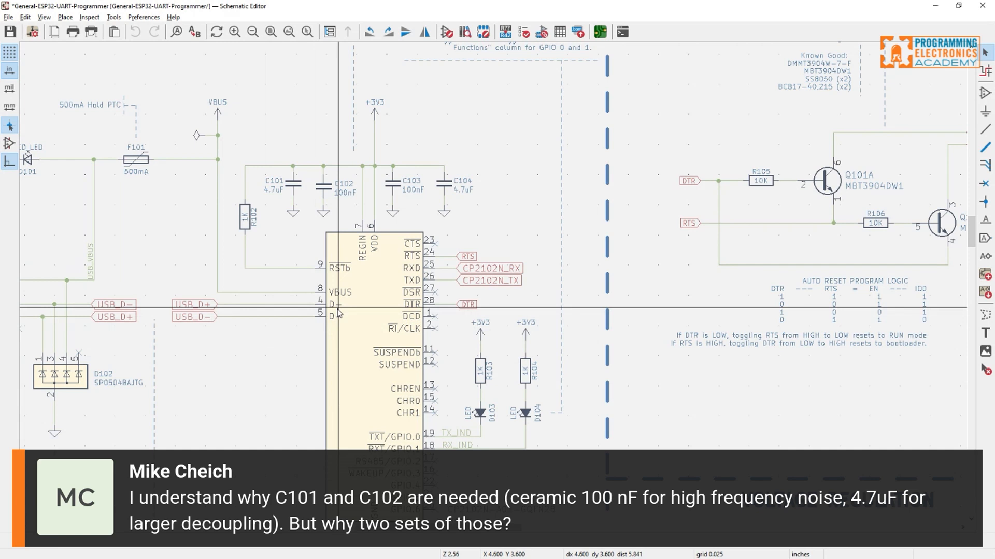
pyautogui.scroll(2, 338, 313)
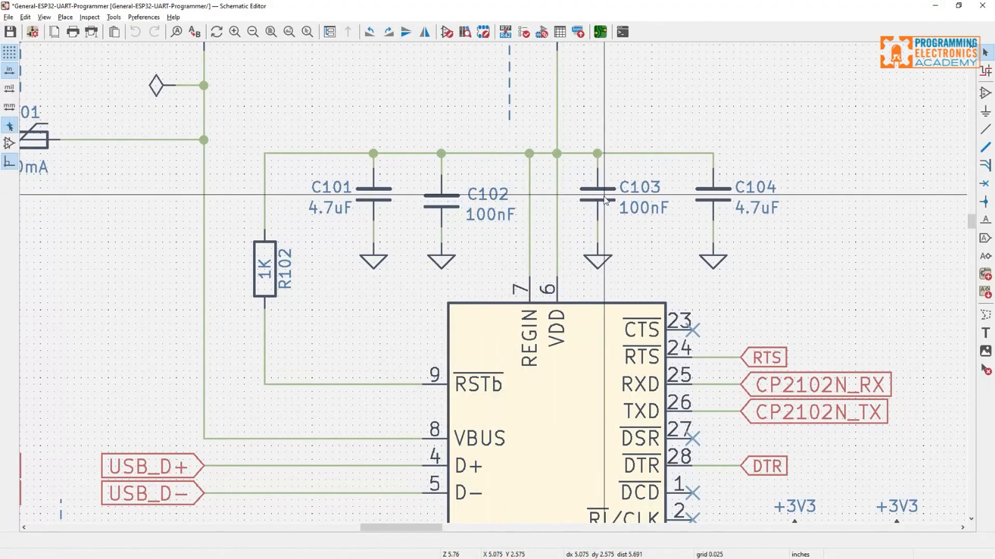
pyautogui.click(579, 204)
pyautogui.click(477, 205)
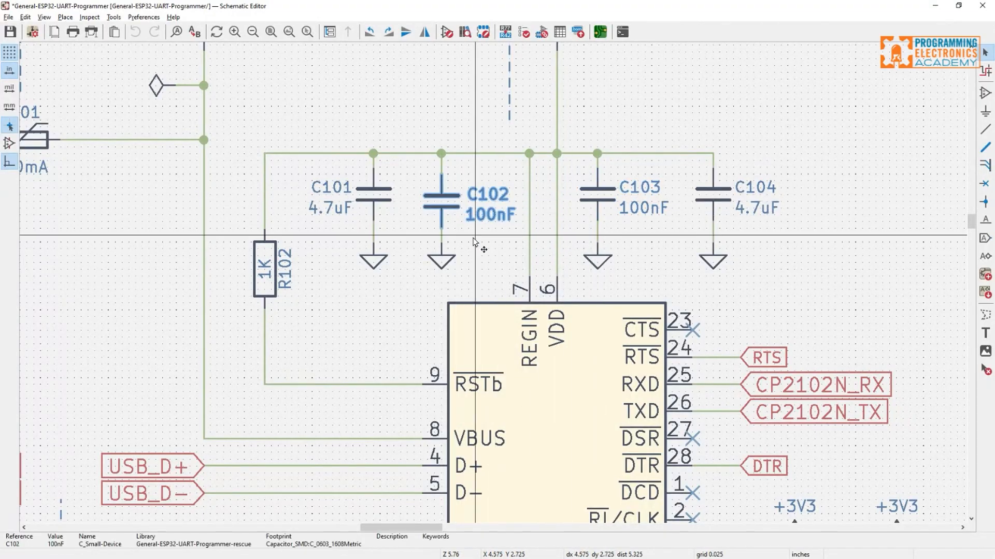
pyautogui.click(487, 255)
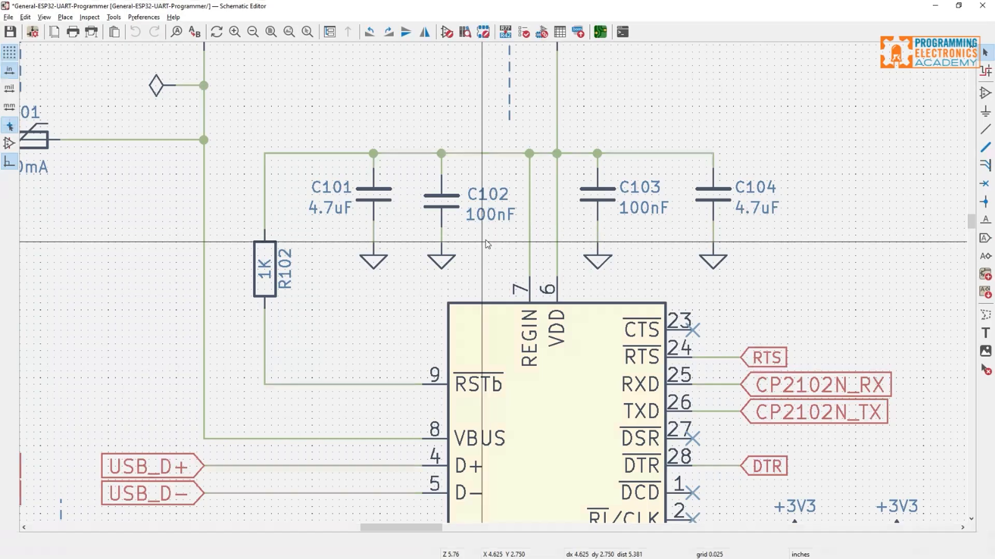
pyautogui.click(597, 198)
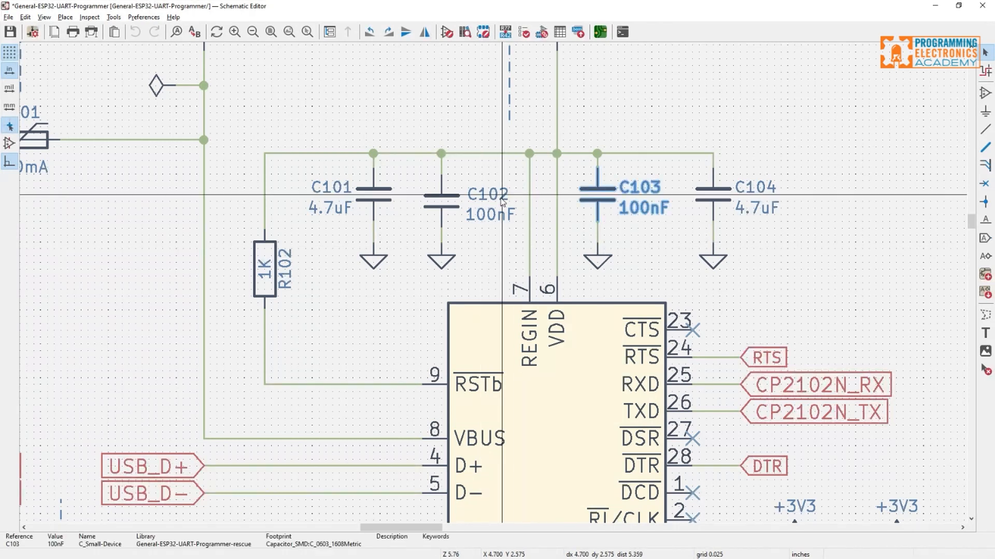
pyautogui.click(441, 206)
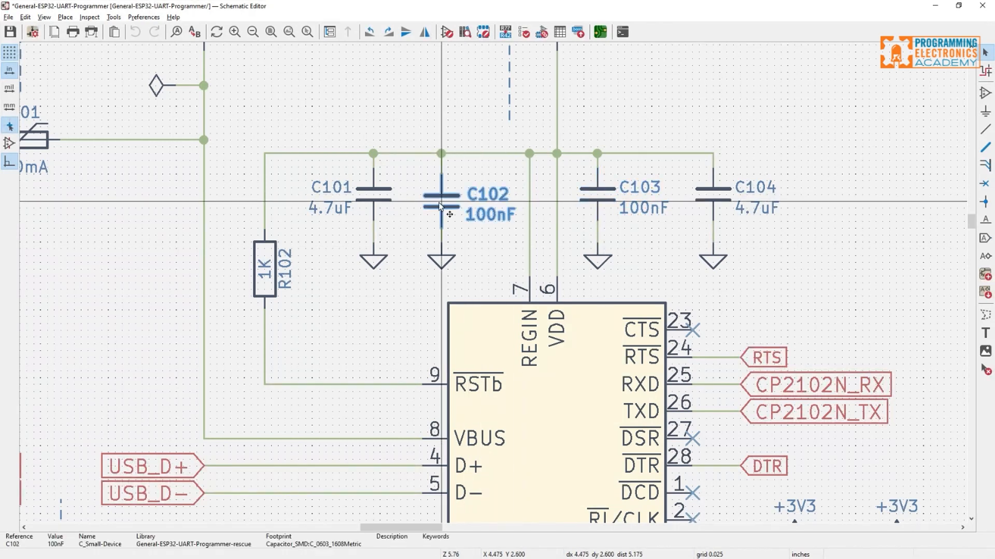
pyautogui.click(480, 246)
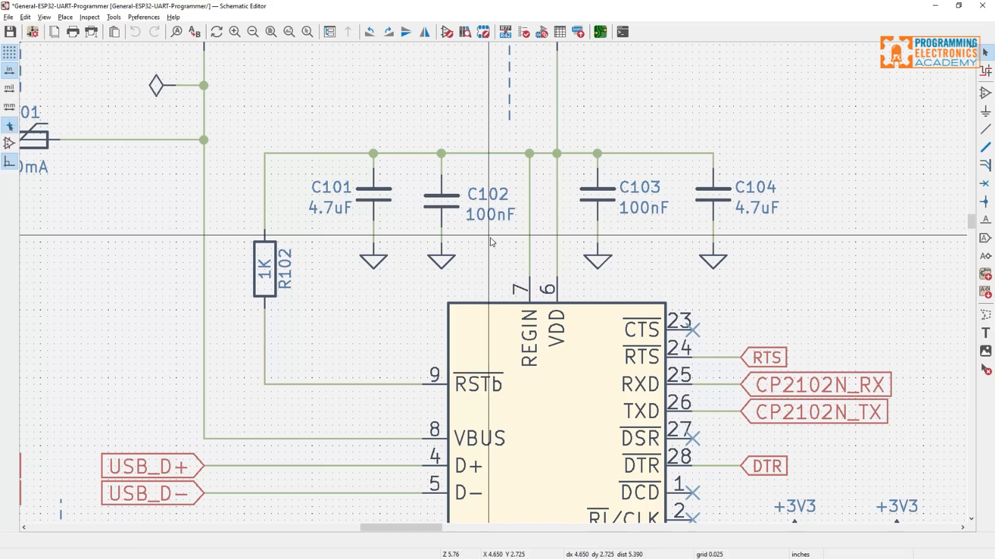
pyautogui.click(451, 214)
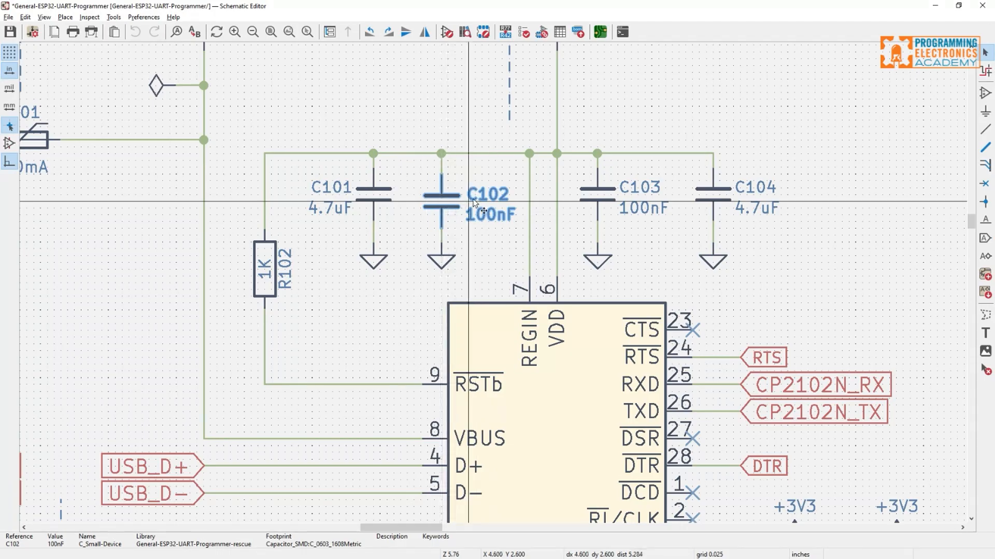
pyautogui.press('Escape')
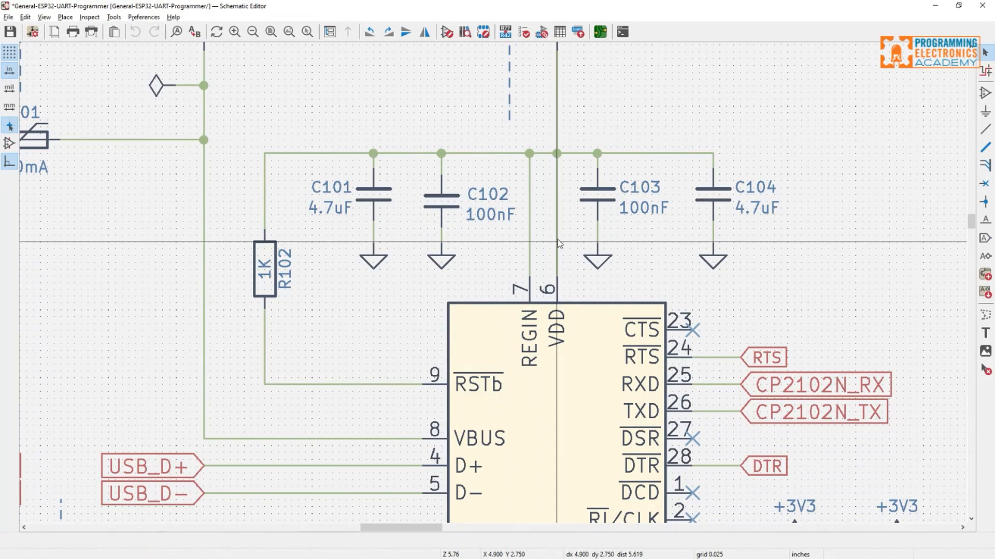
pyautogui.click(715, 200)
pyautogui.press('Escape')
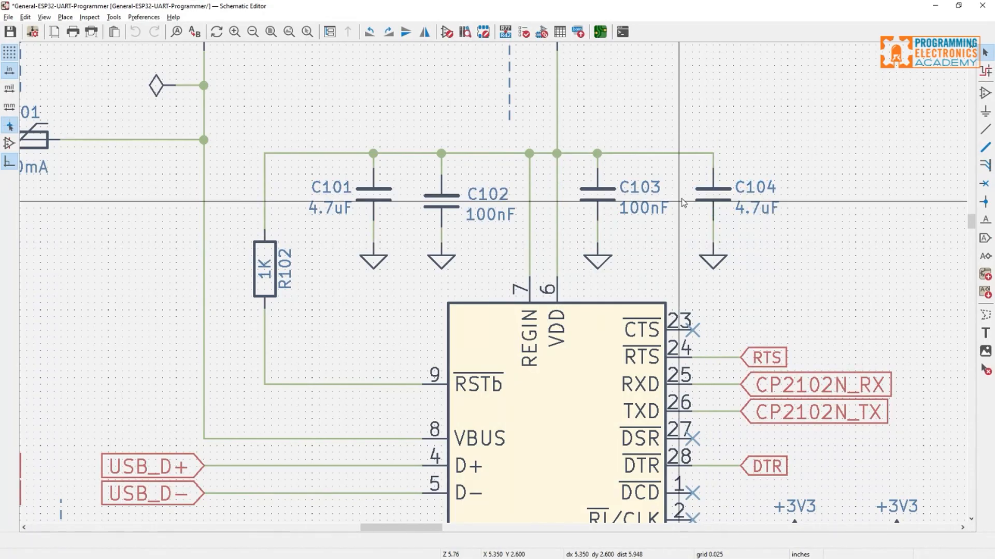